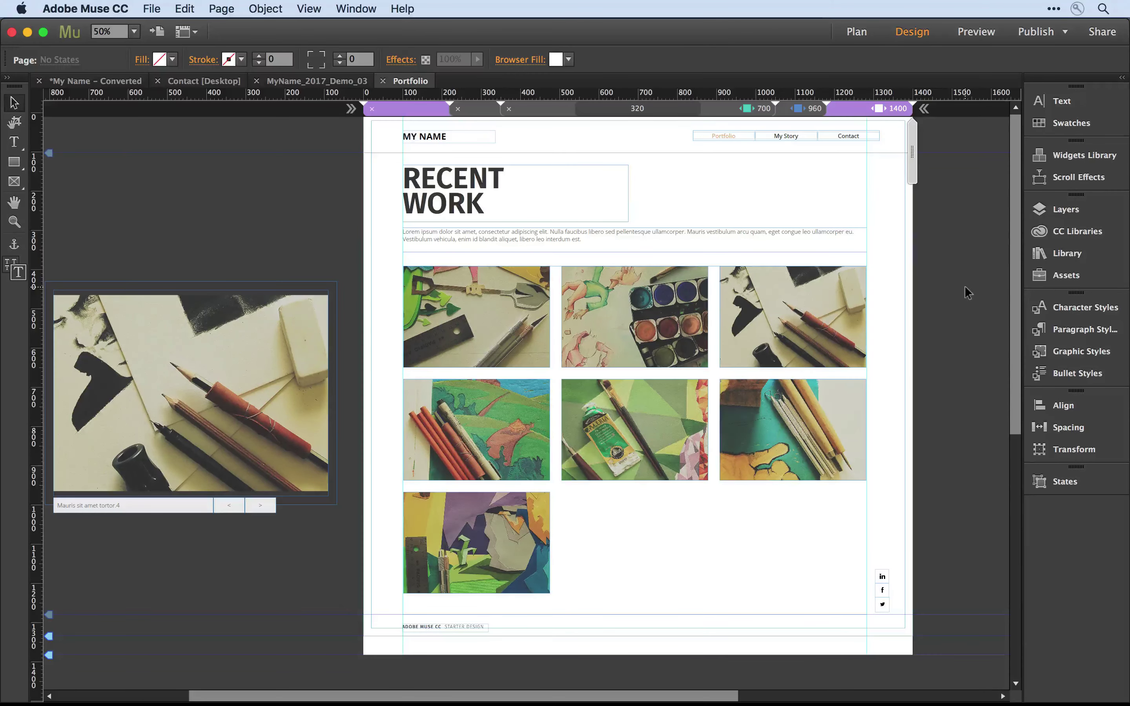
Open the Widgets Library, then collapse it so the Portfolio image grid is unobstructed.
left_click(1088, 159)
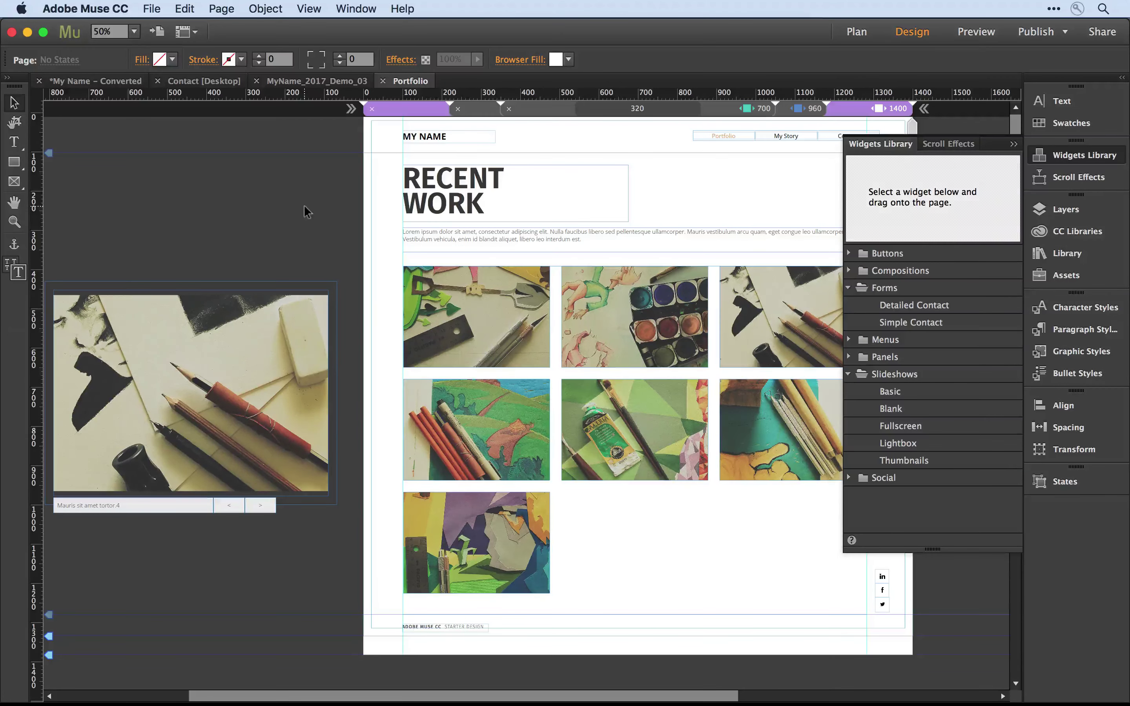
left_click(1013, 145)
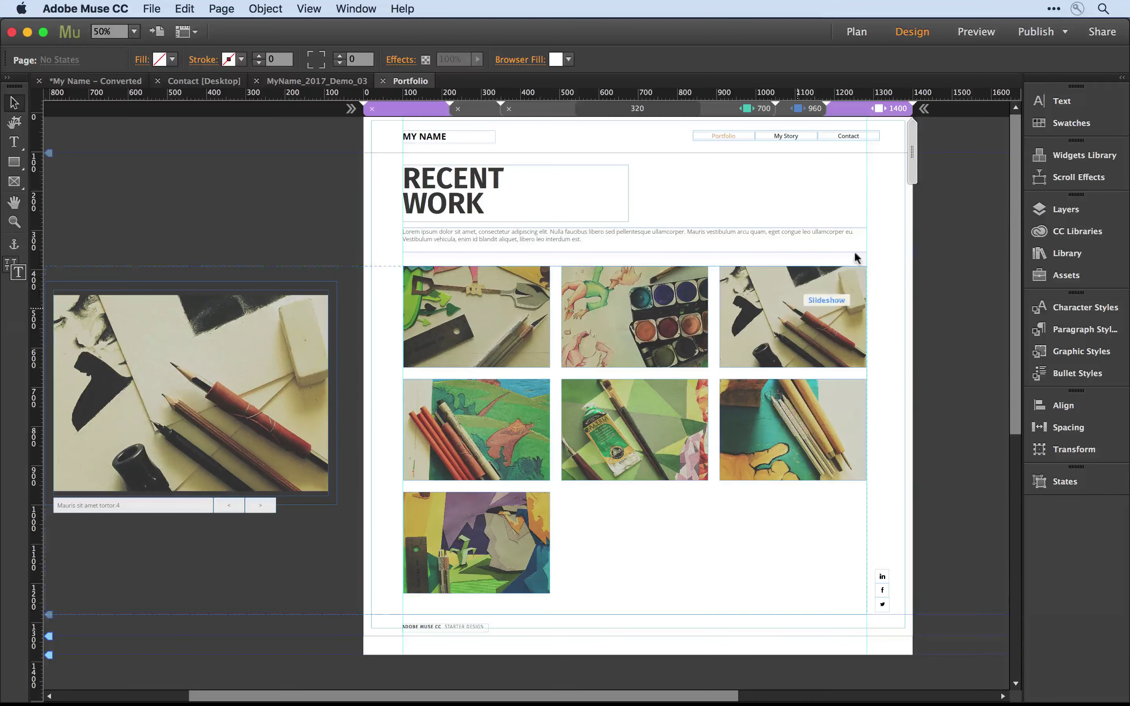
left_click(787, 111)
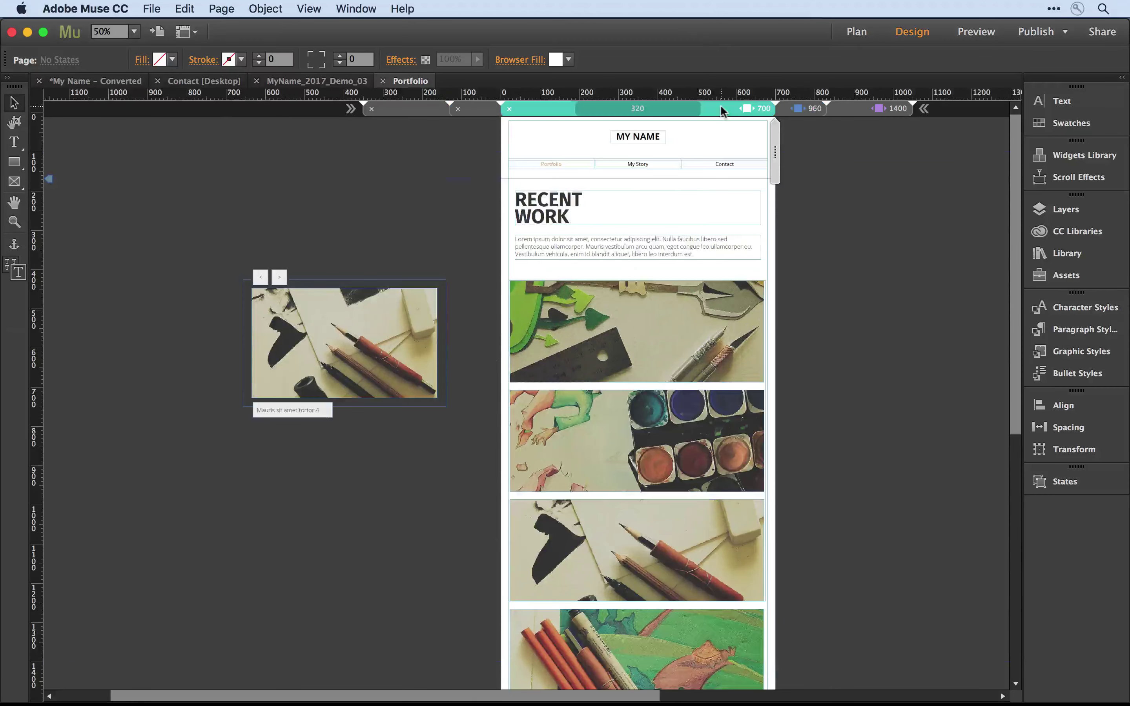
left_click(721, 109)
left_click(889, 109)
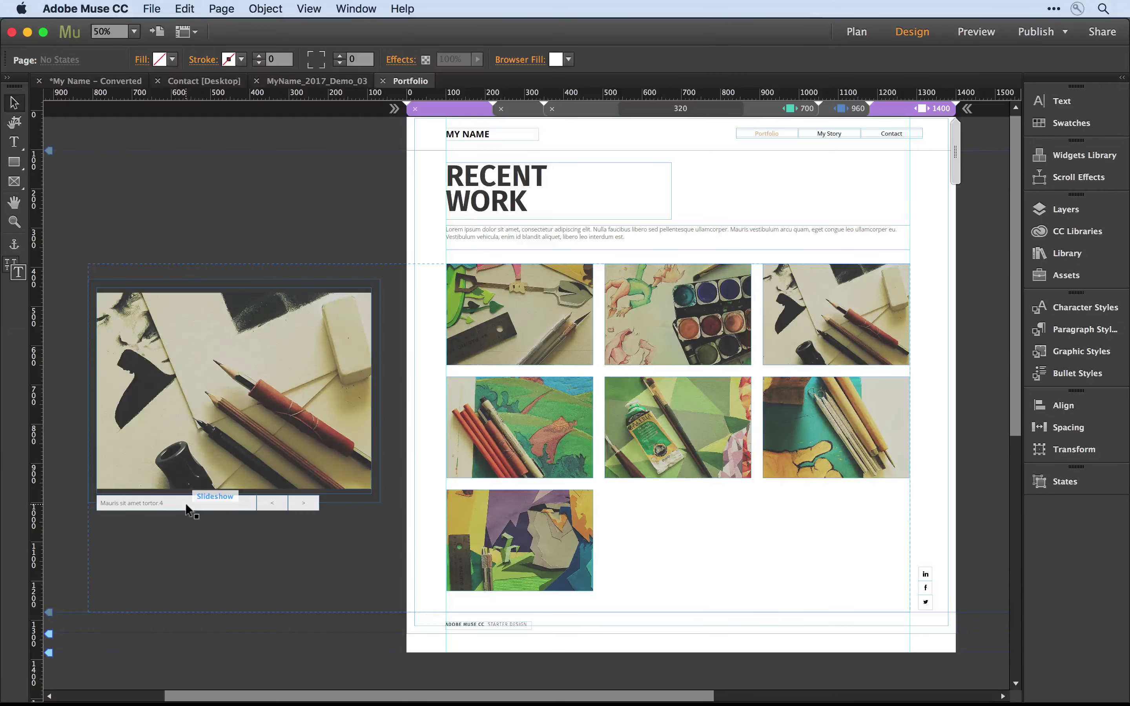
Switch to the 960 breakpoint and preview the Portfolio page in the browser.
left_click(858, 110)
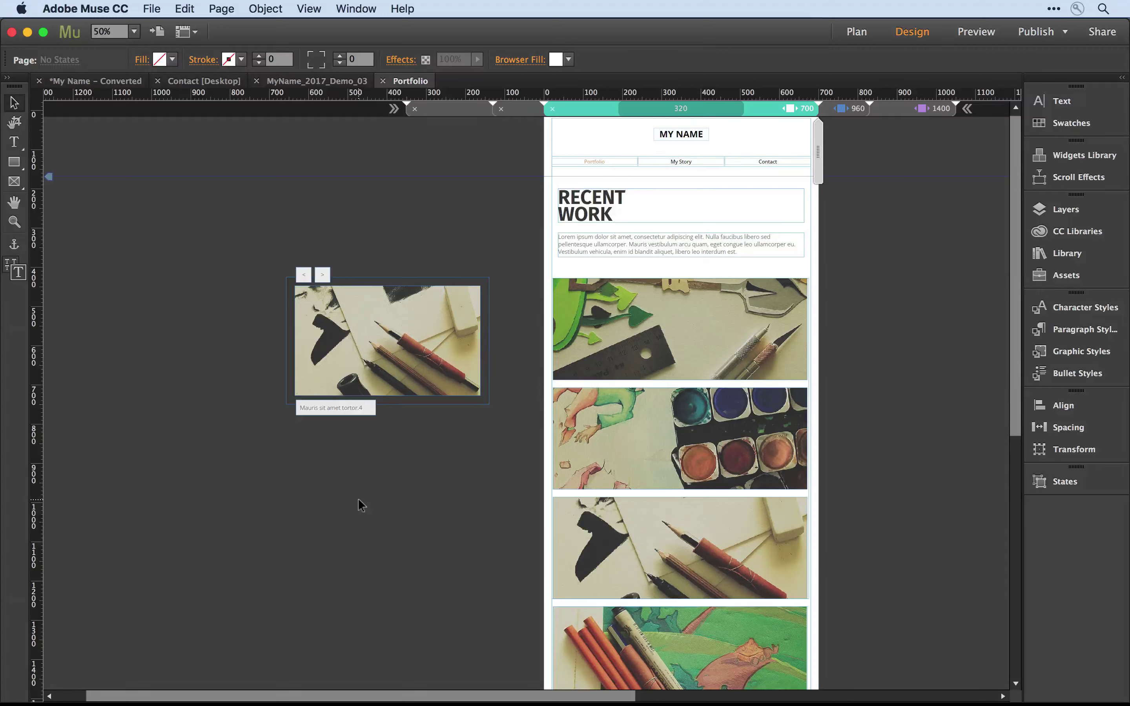
left_click(156, 8)
left_click(209, 259)
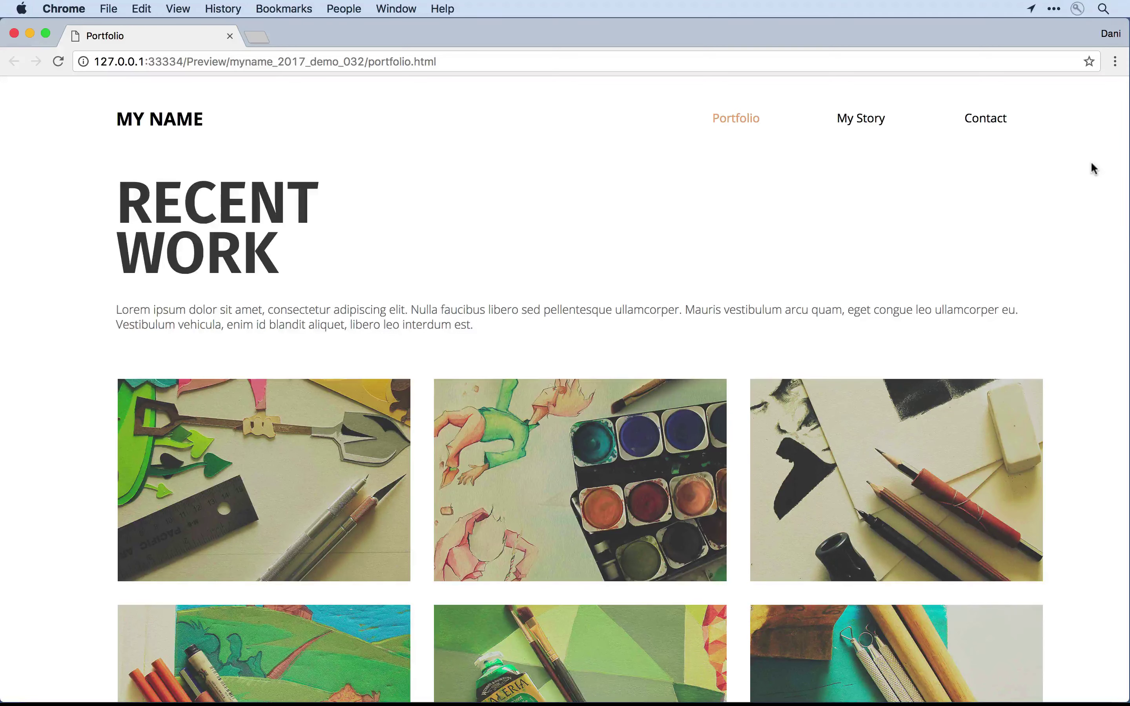
Open the watercolour palette image in the lightbox, browse to the final paper-collage image, then close it.
left_click(580, 436)
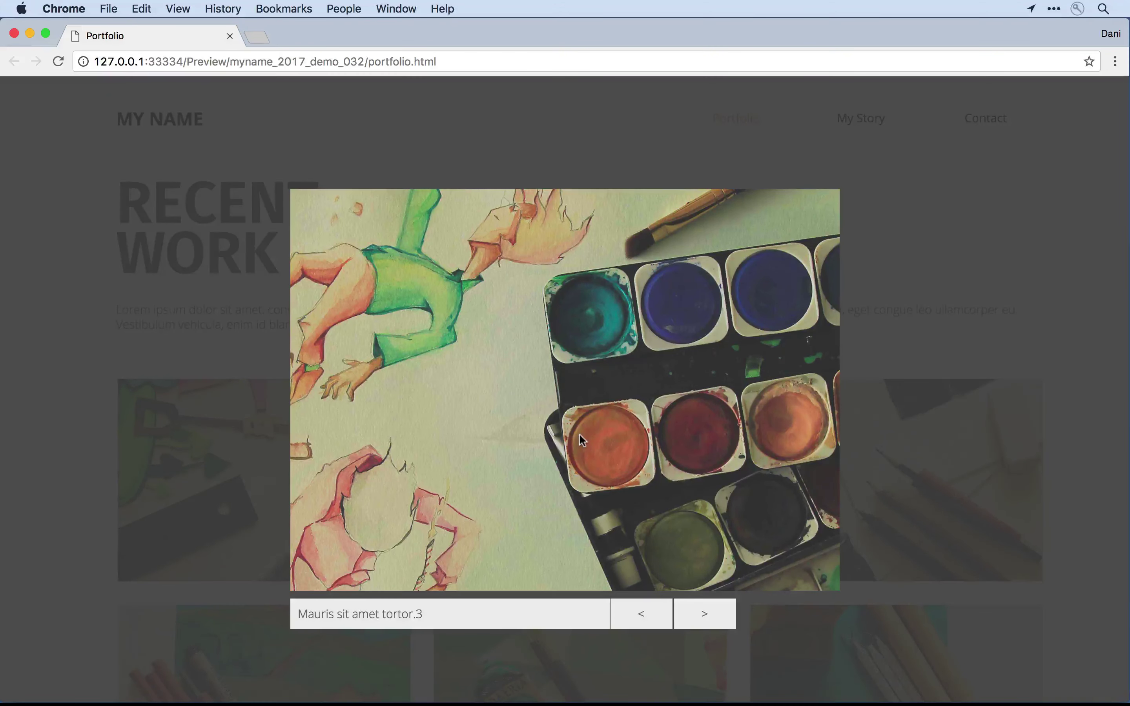
left_click(705, 621)
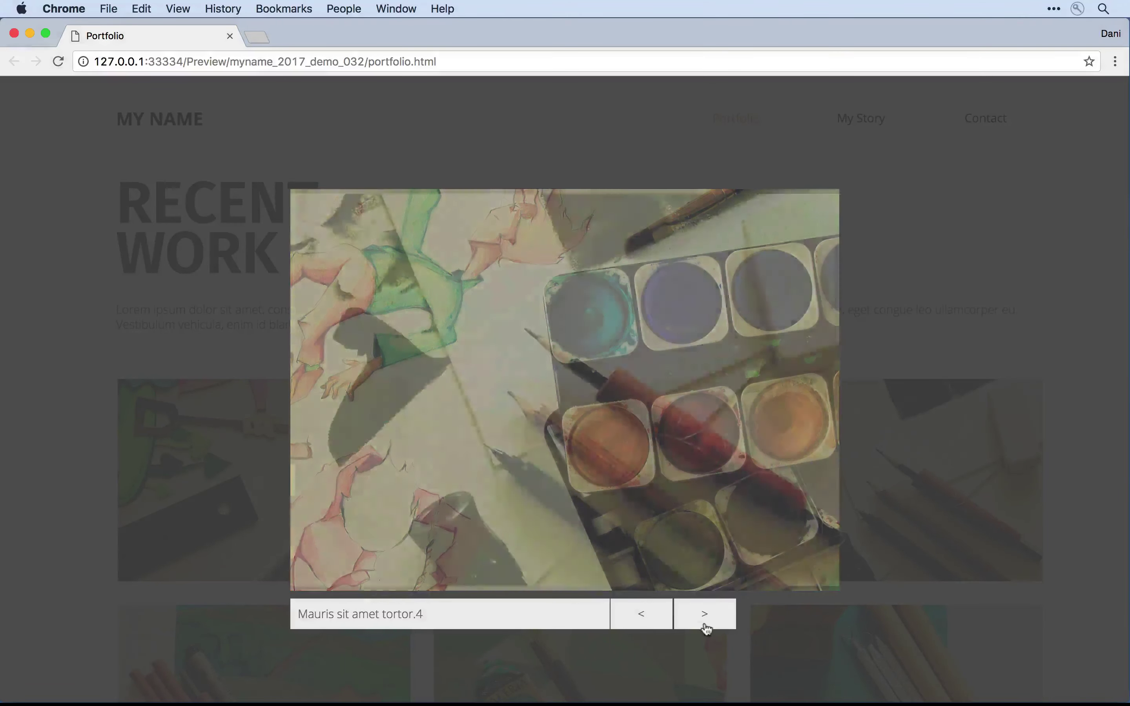
left_click(705, 621)
left_click(647, 626)
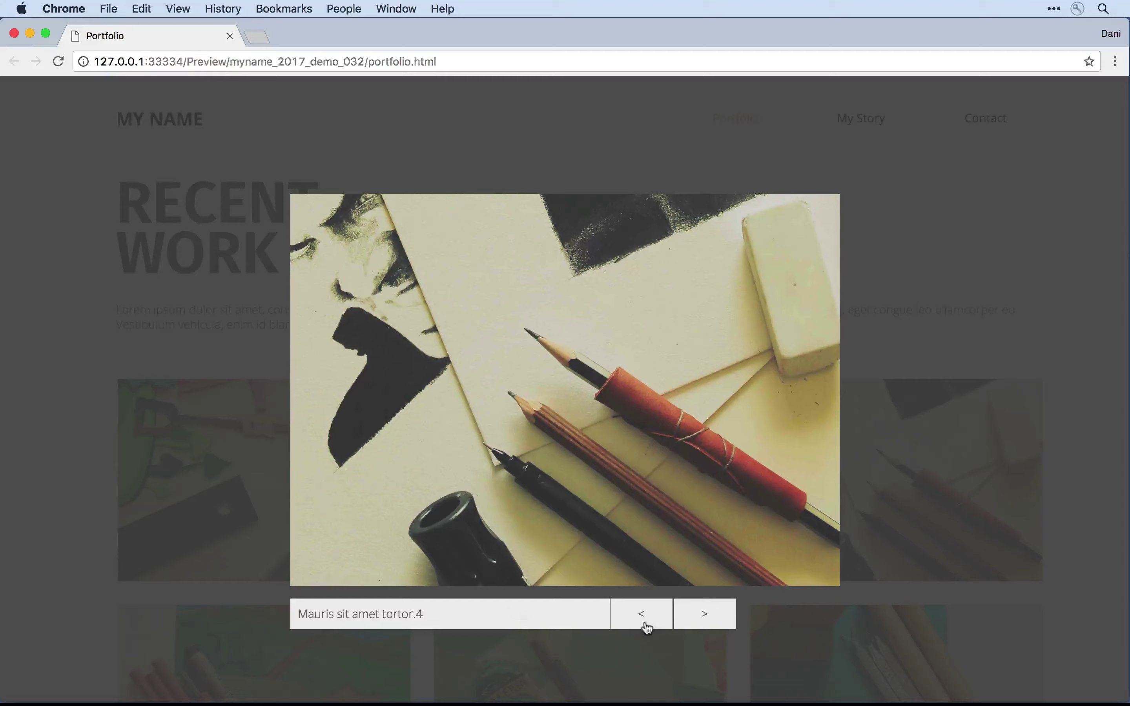
left_click(722, 623)
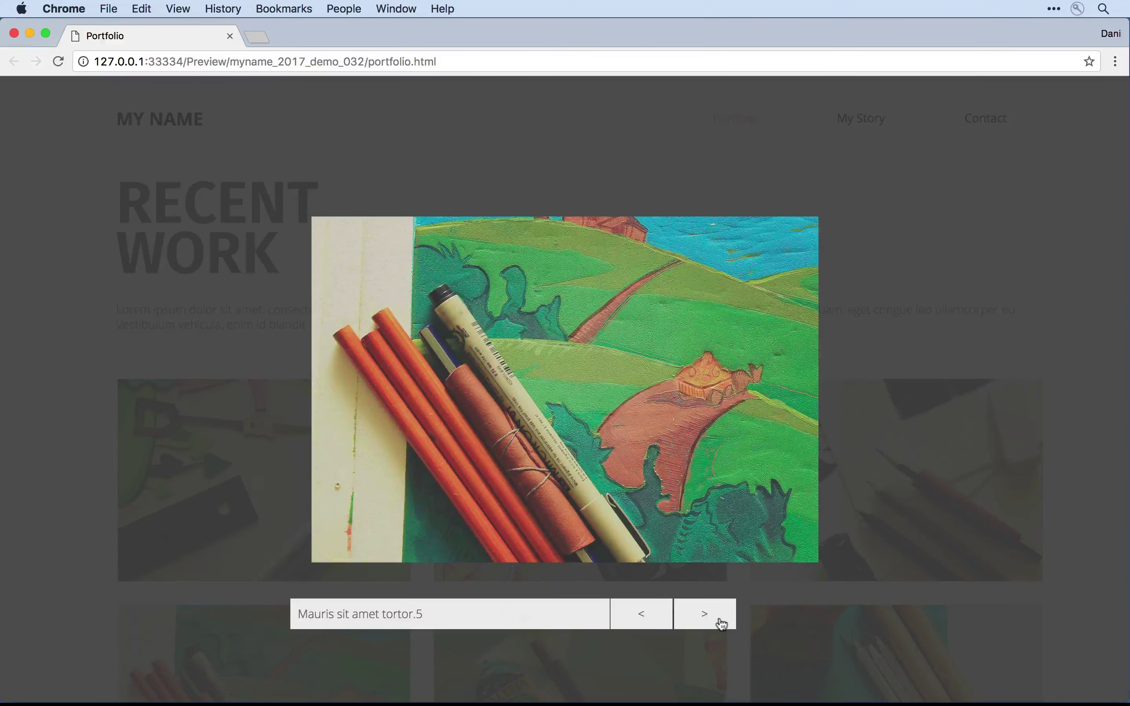
left_click(722, 623)
left_click(721, 624)
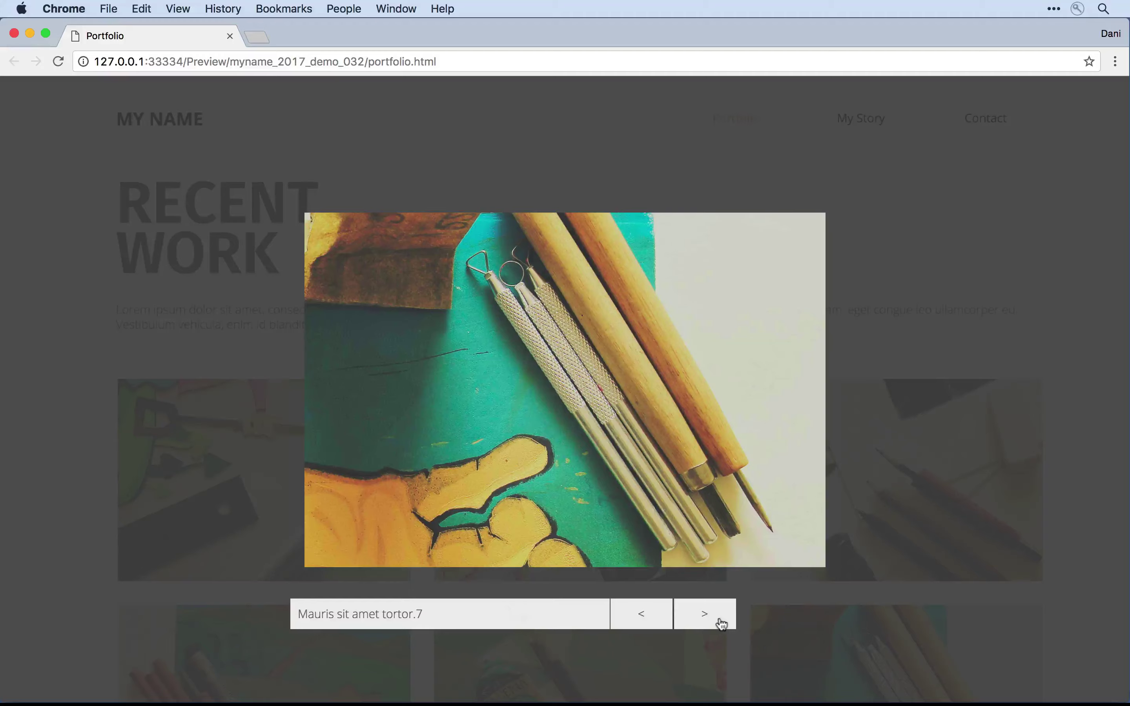
left_click(721, 623)
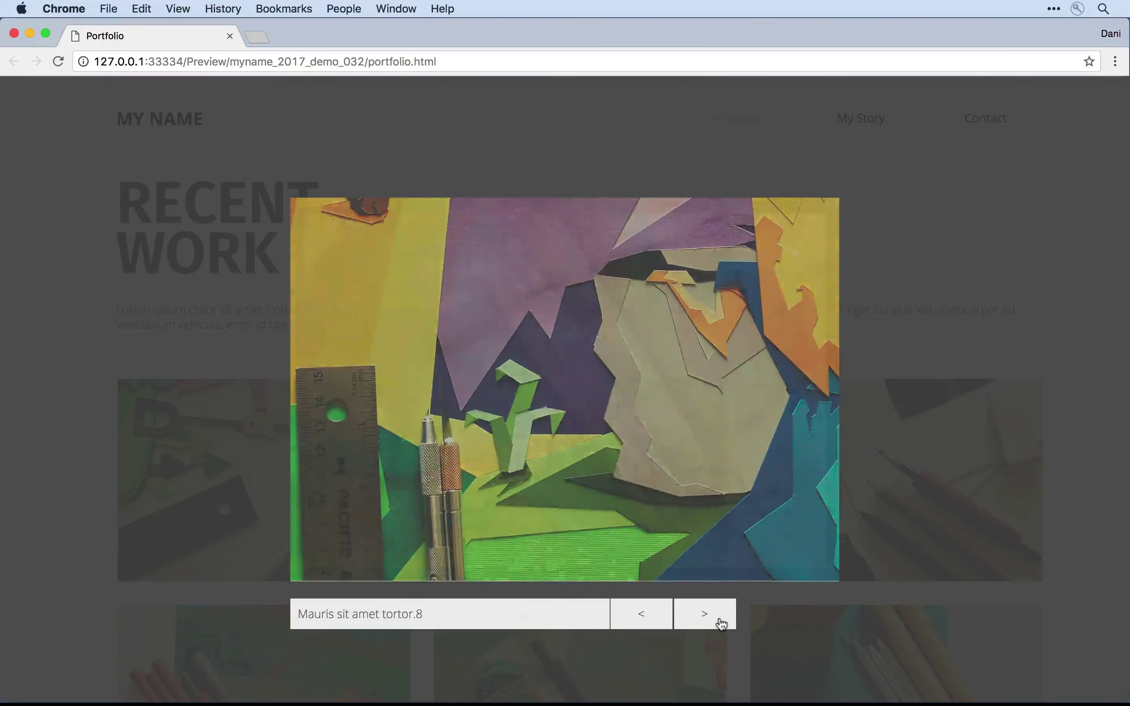
left_click(964, 496)
scroll(963, 496, "down", 15)
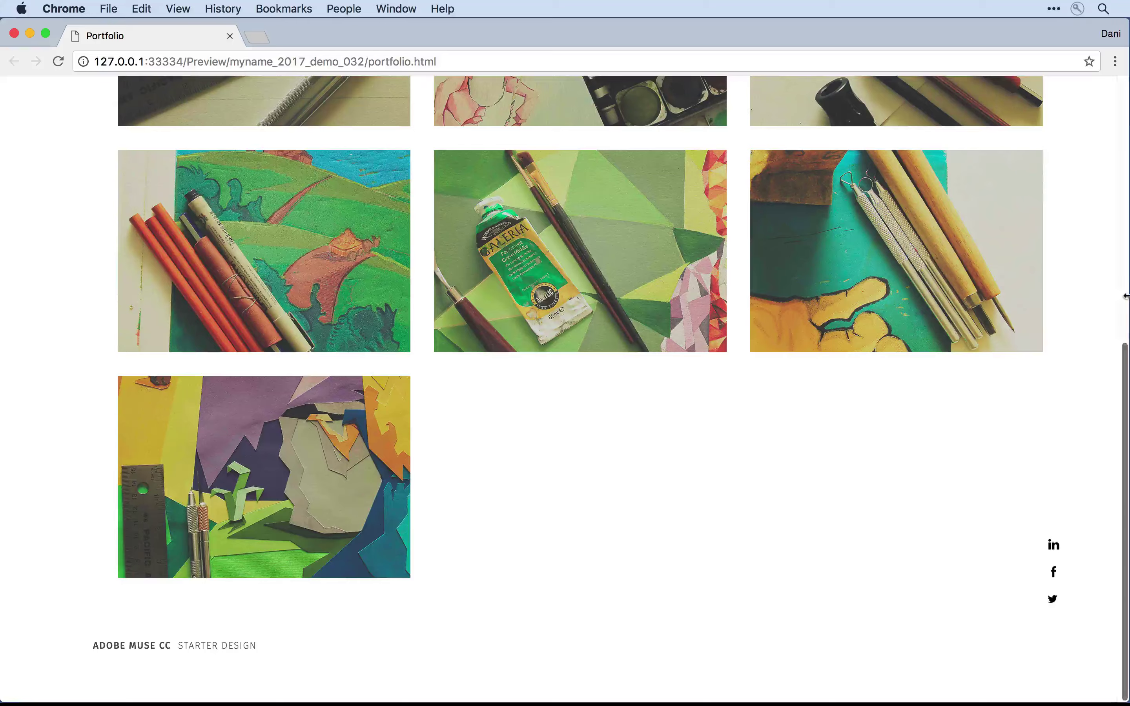
Narrow the Chrome window until the portfolio grid reflows into two columns.
scroll(1069, 409, "up", 15)
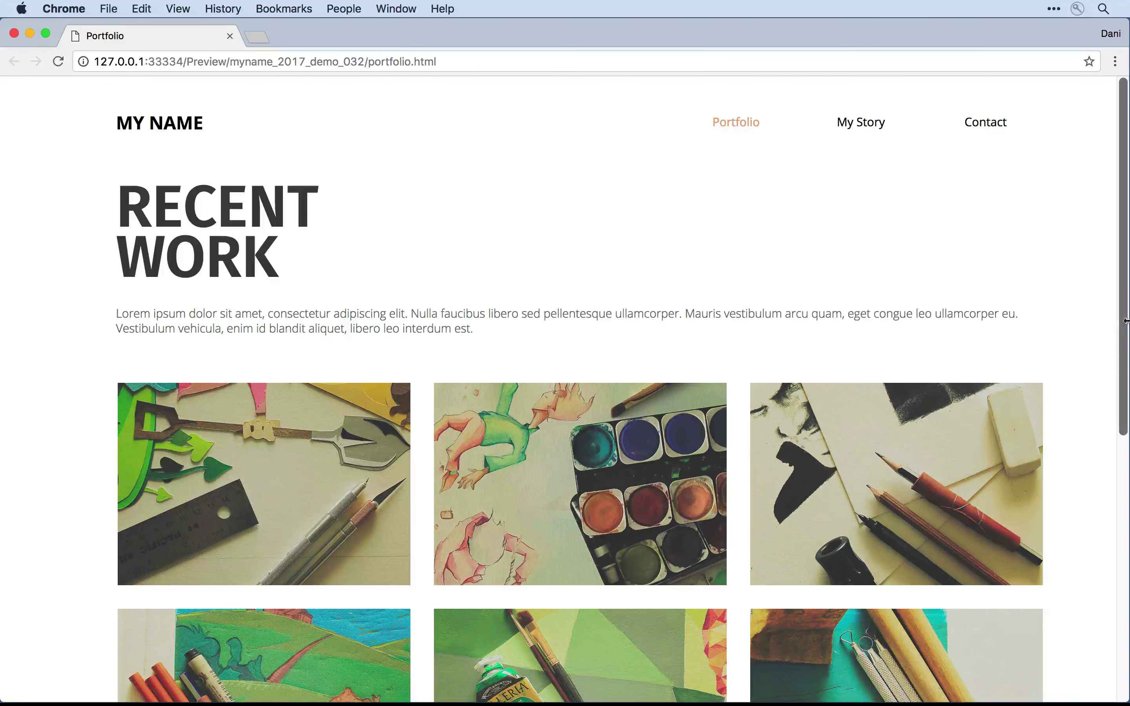
left_click_drag(1126, 321, 978, 348)
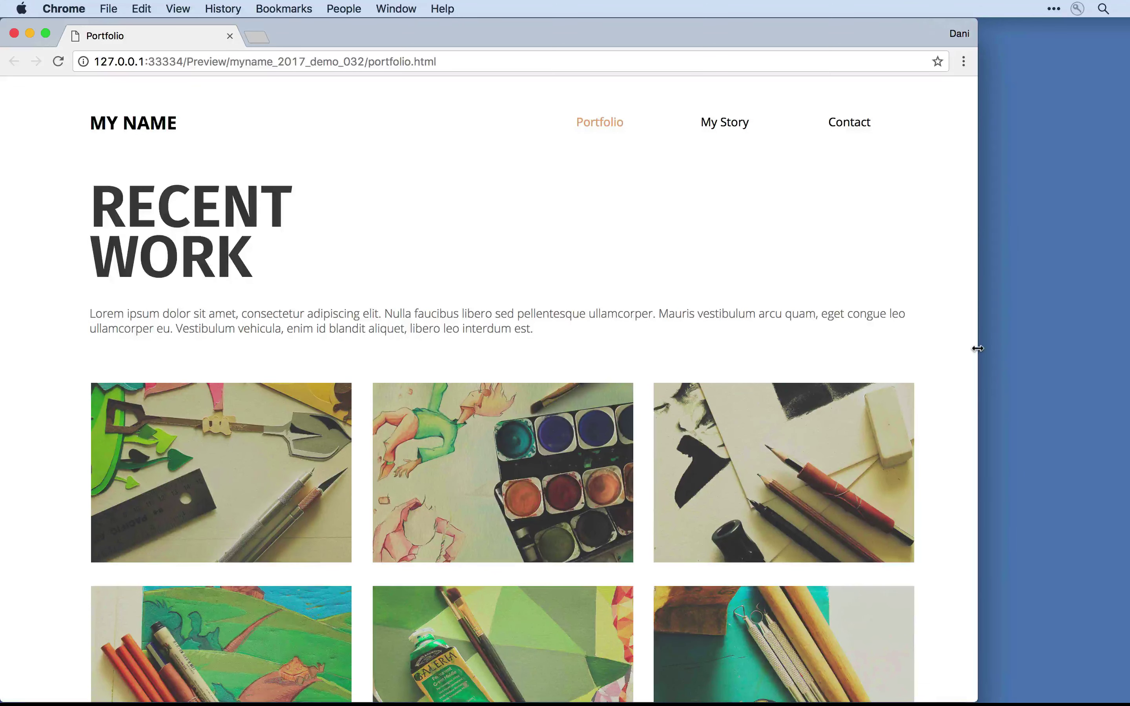
left_click_drag(977, 348, 743, 373)
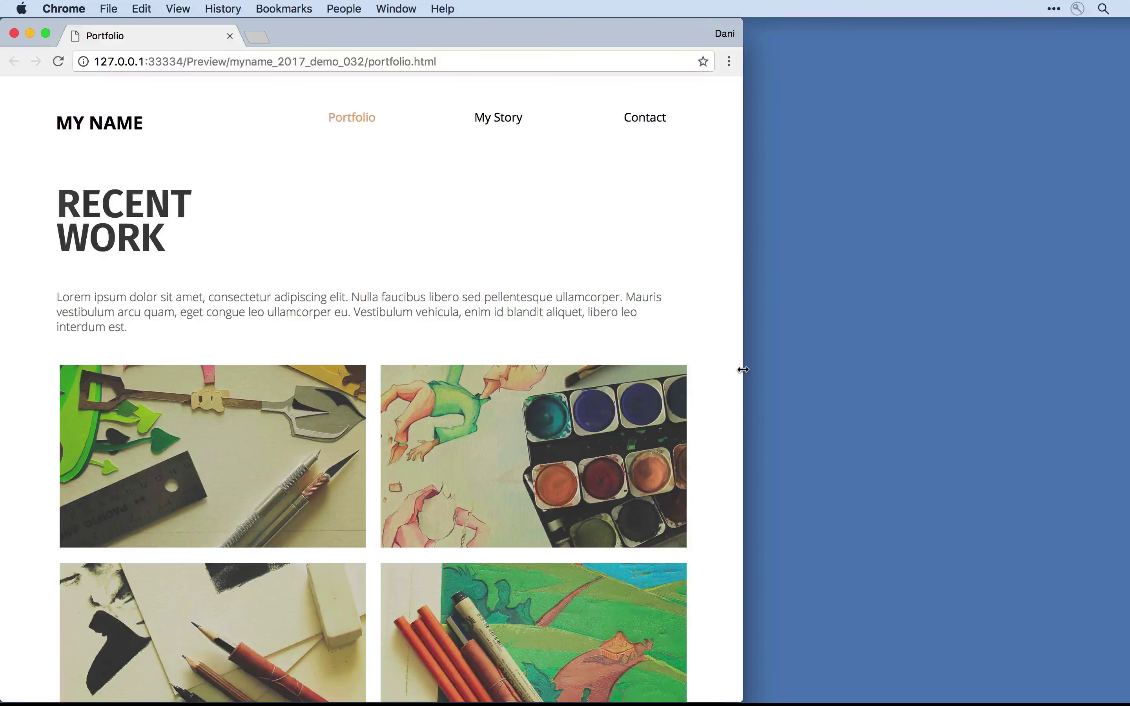
Open the paint-box image in the lightbox, advance two images, then close it.
left_click(550, 448)
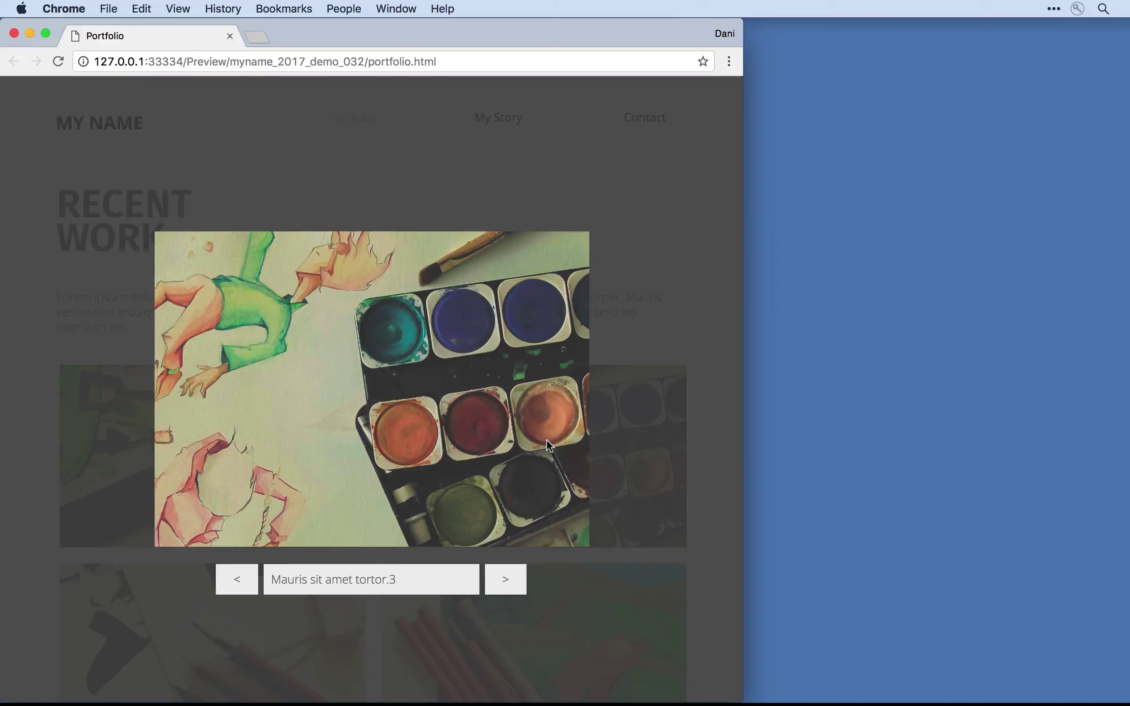
left_click(508, 582)
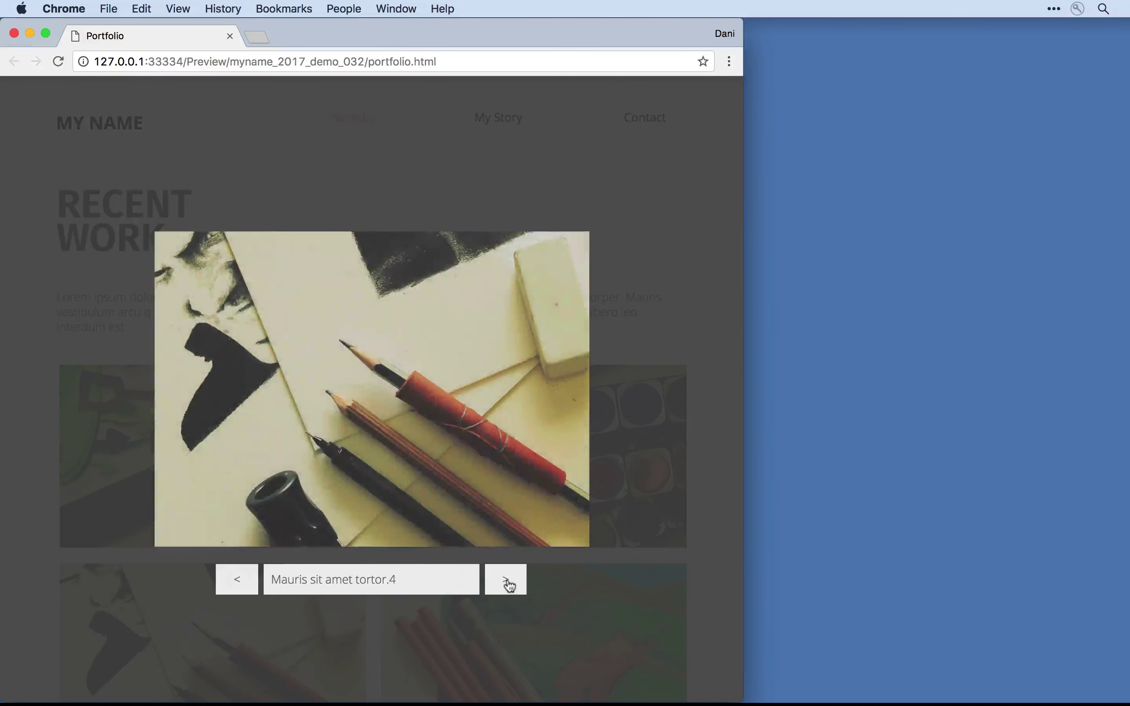
left_click(508, 581)
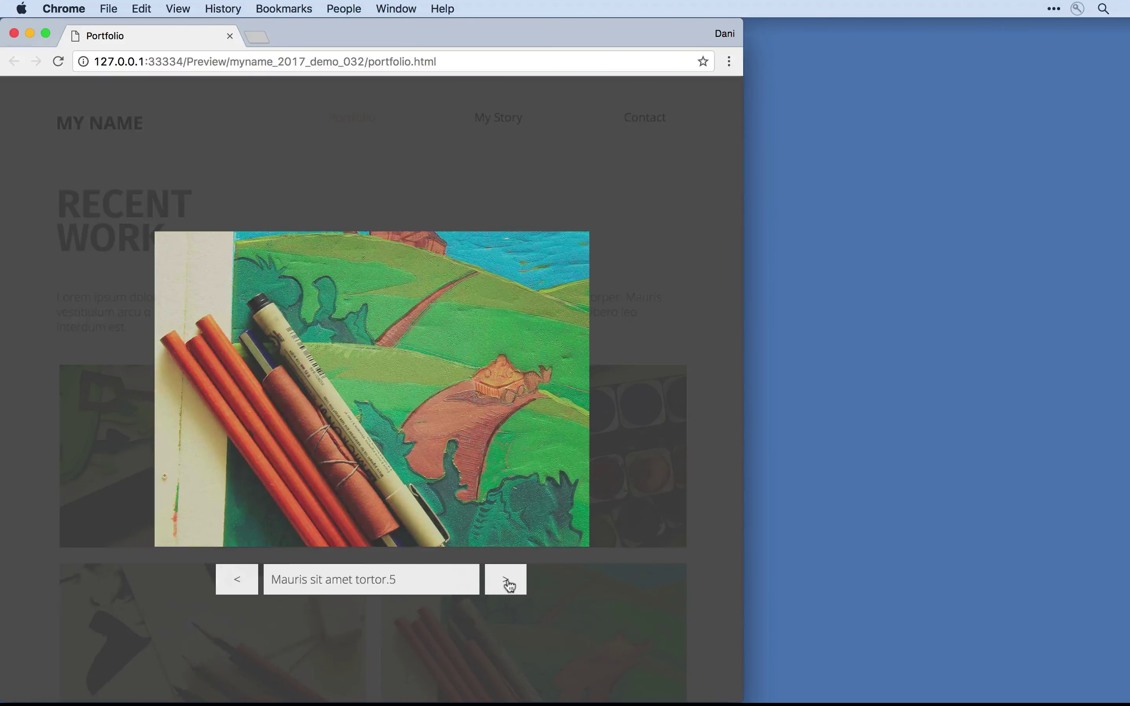
scroll(729, 258, "down", 2)
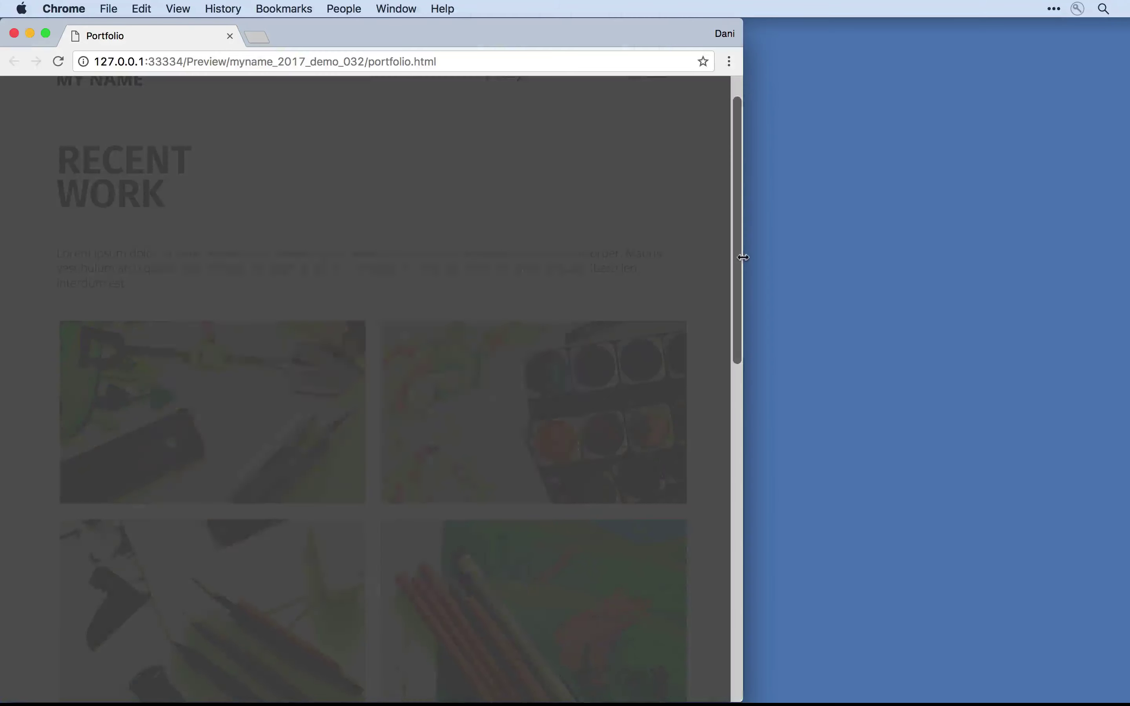
left_click(679, 250)
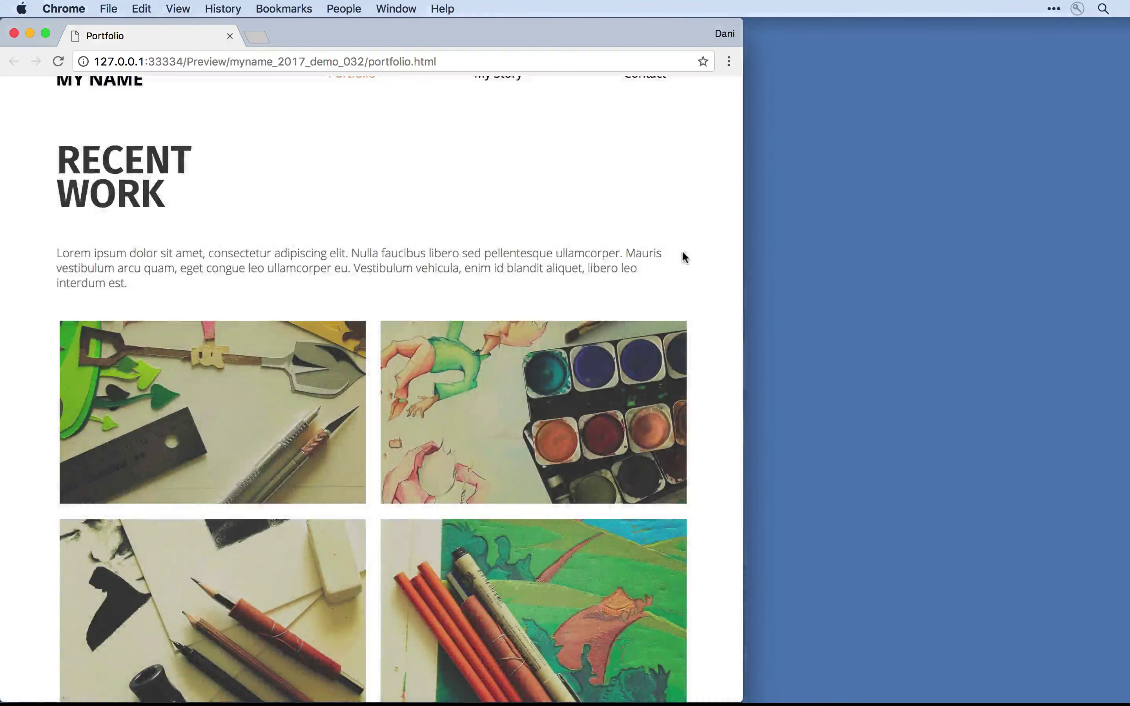
Narrow the window to mobile width so the portfolio images stack in one column.
left_click_drag(743, 262, 525, 287)
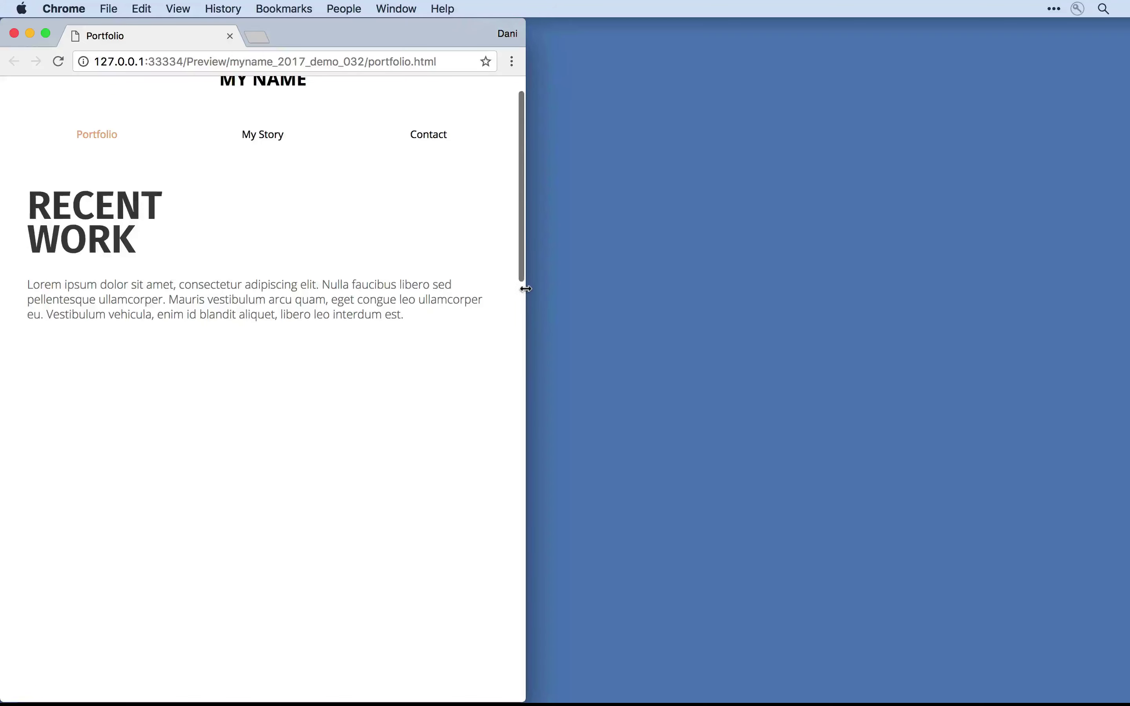
scroll(425, 447, "down", 15)
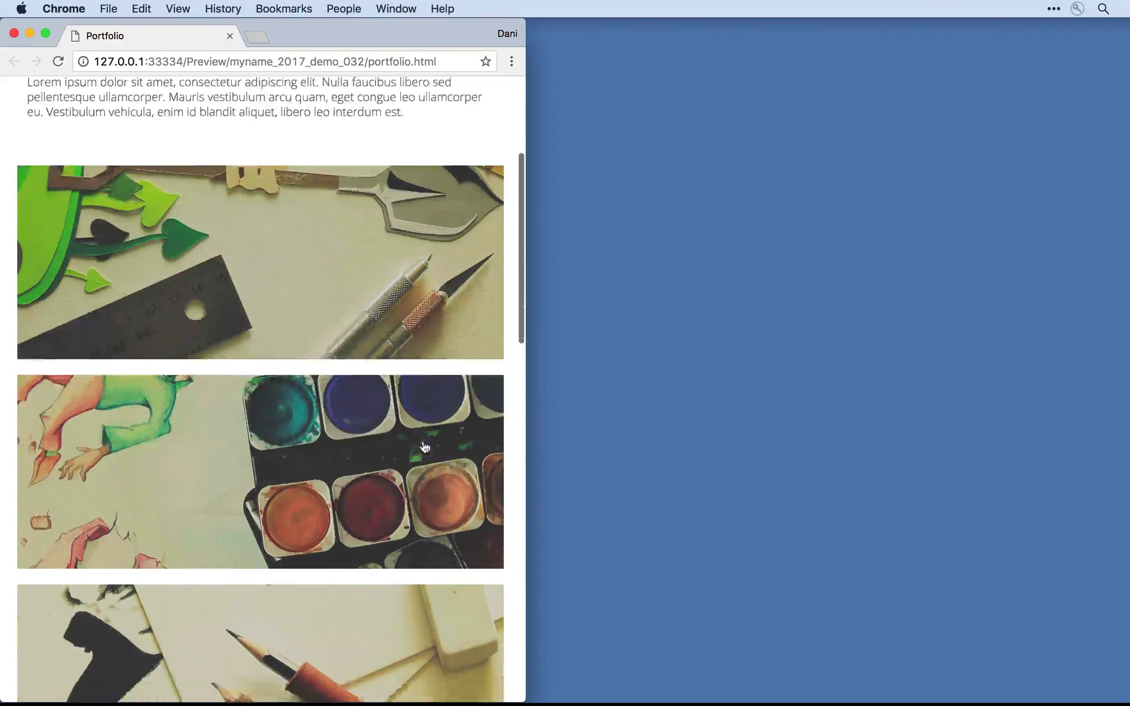
scroll(425, 447, "up", 15)
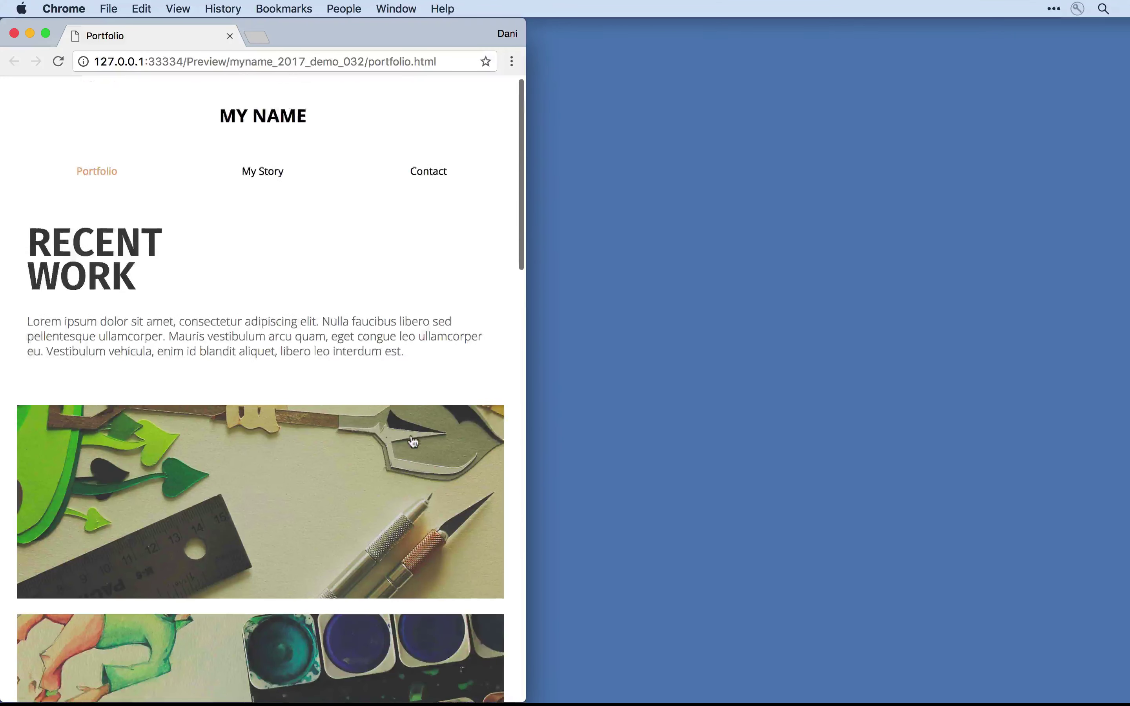
Open the first image in the lightbox, advance two images, and shrink the window to phone size.
left_click(279, 488)
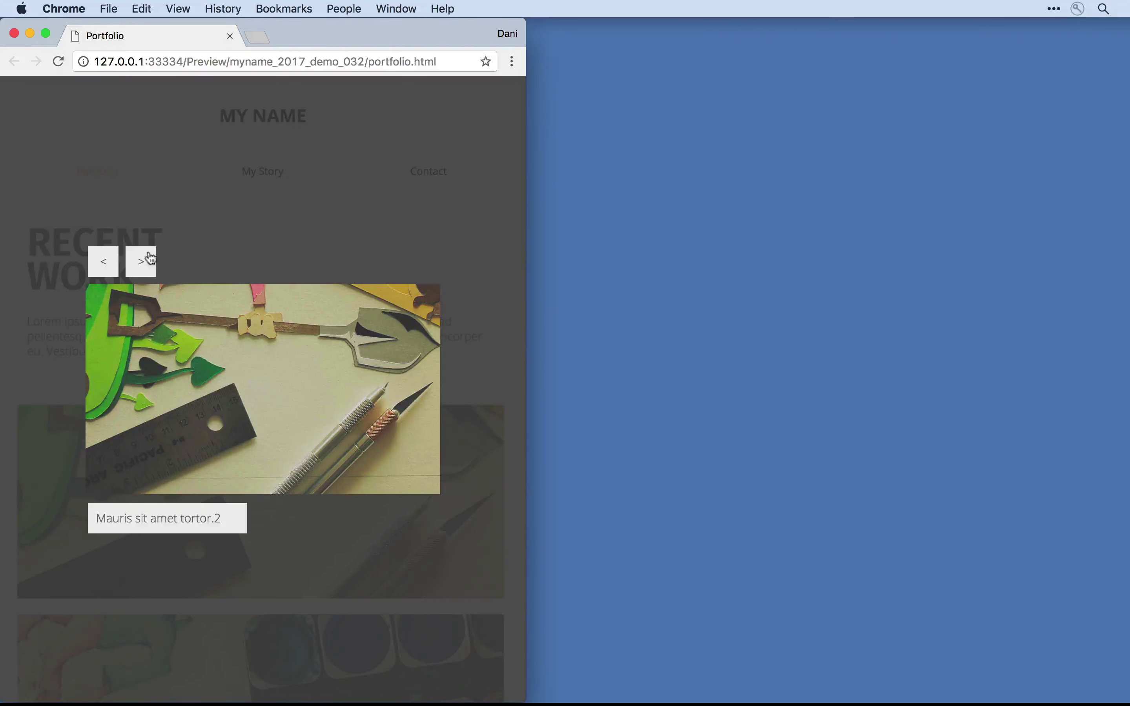
left_click(141, 261)
left_click(141, 261)
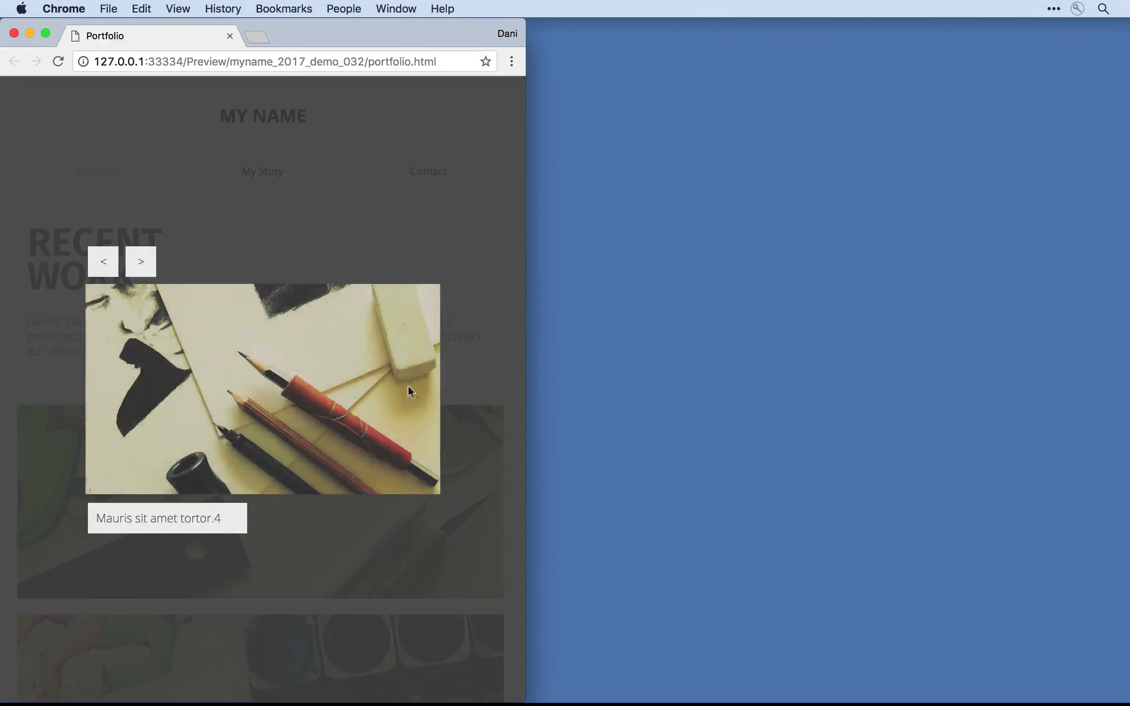
left_click_drag(520, 696, 360, 647)
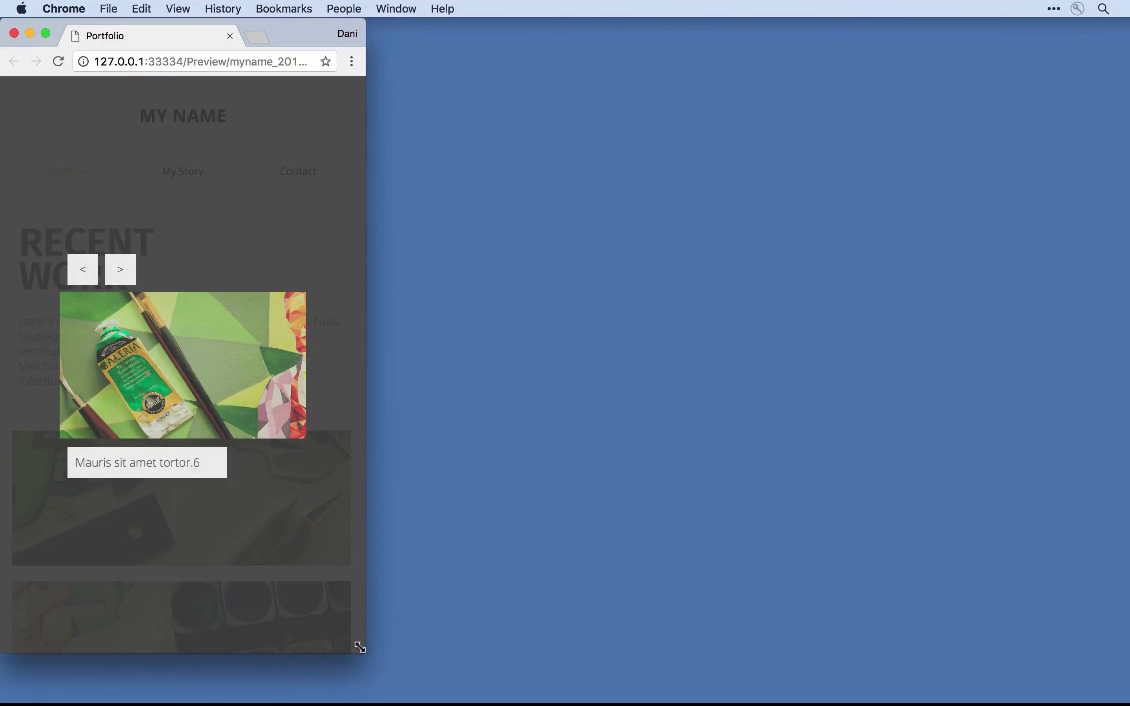